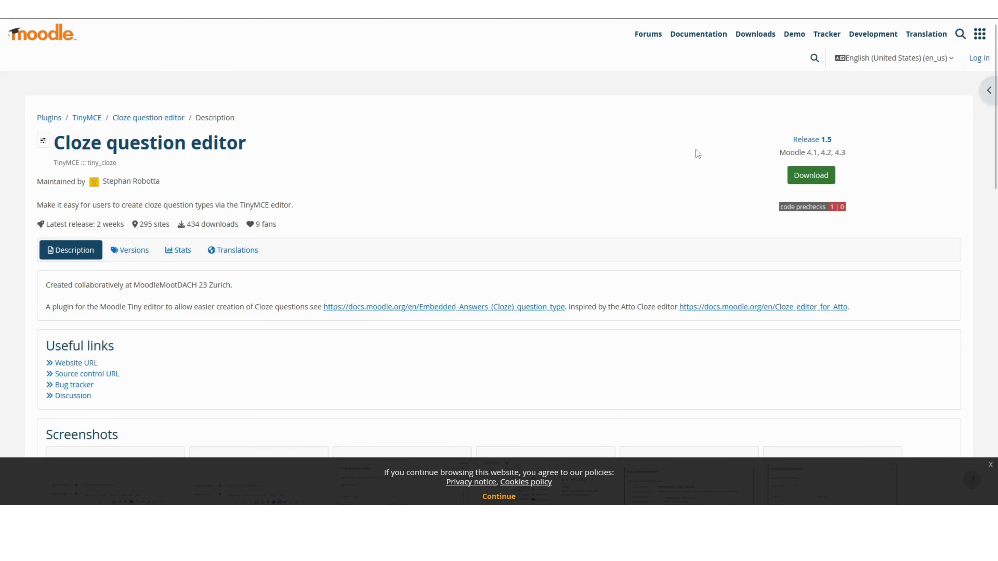
Download release 1.5 of the Cloze question editor plugin and open the plugin installer in the Moodle 4.3 site administration
left_click(827, 179)
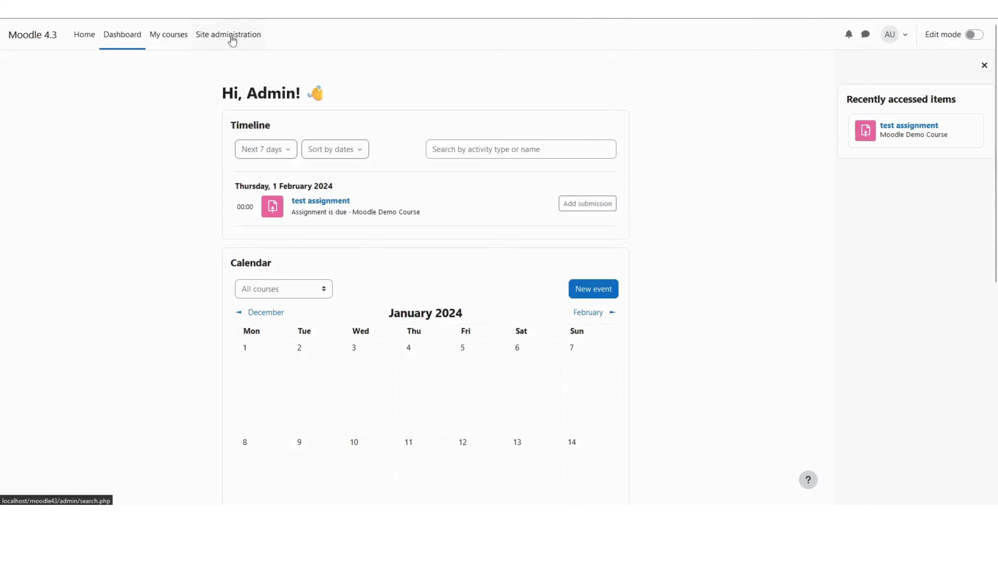
left_click(232, 39)
left_click(805, 18)
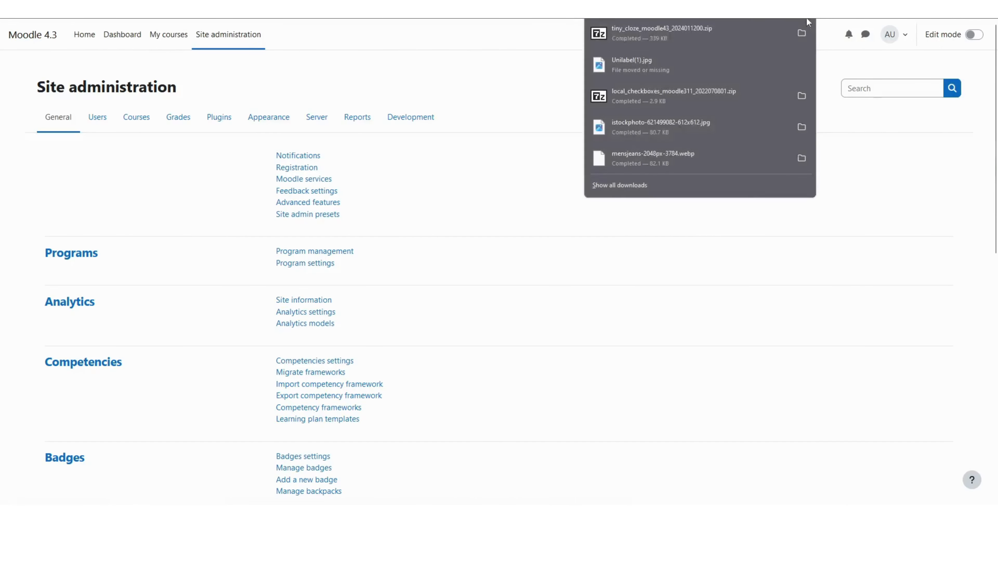
left_click(265, 124)
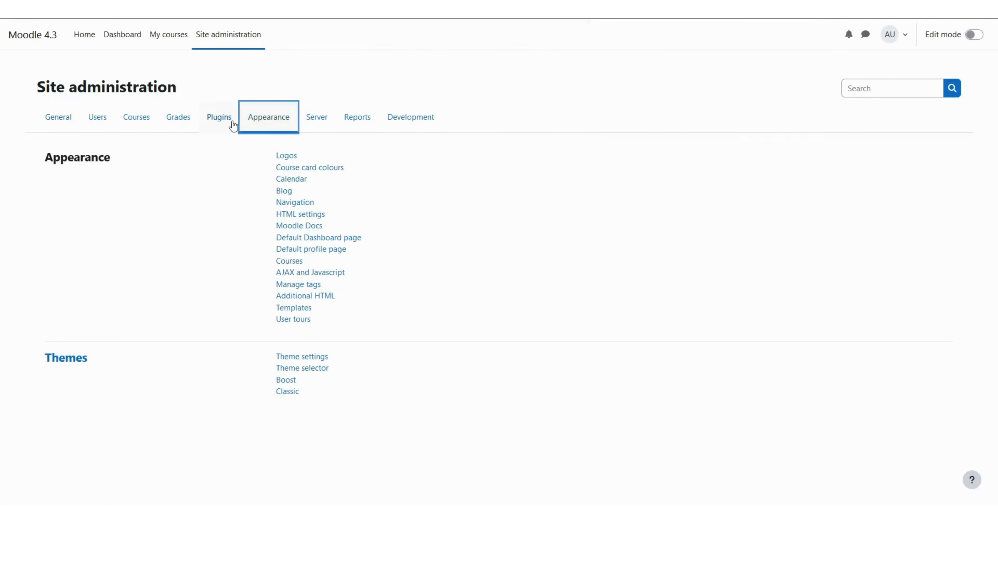
left_click(233, 125)
left_click(281, 157)
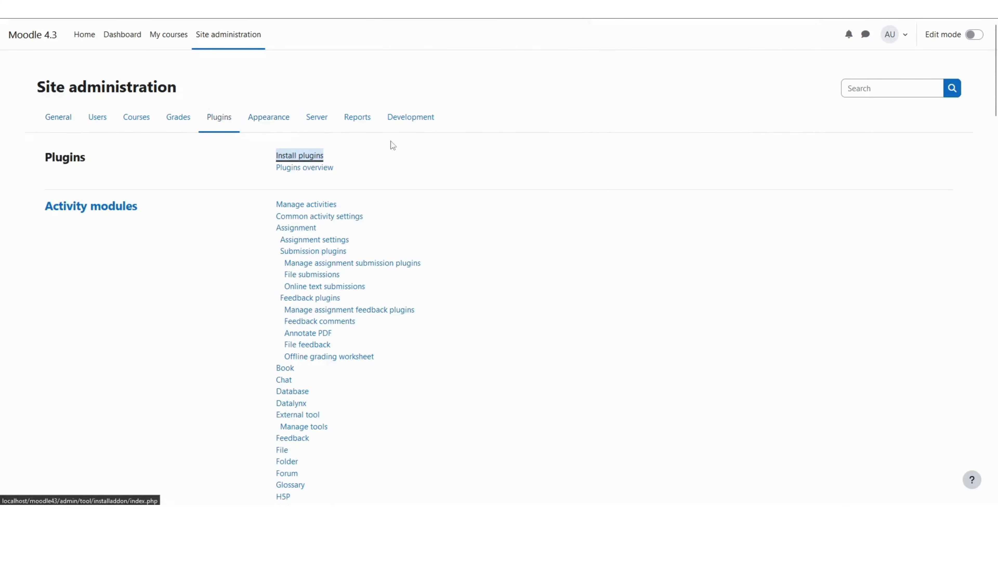
Add the downloaded tiny_cloze_moodle43_2024011200.zip as the ZIP package and install the plugin from it
left_click(803, 20)
left_click(800, 33)
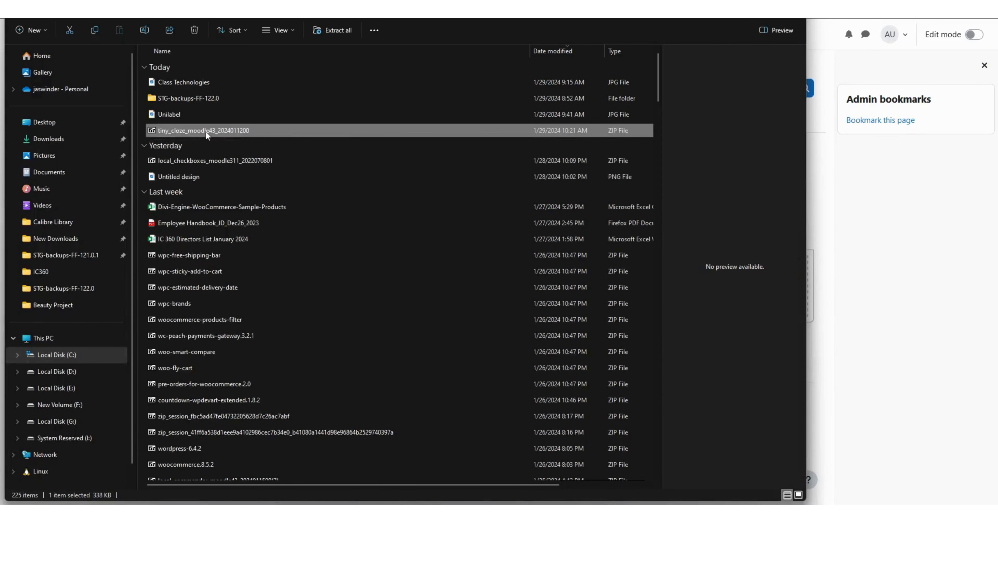
left_click_drag(206, 131, 377, 275)
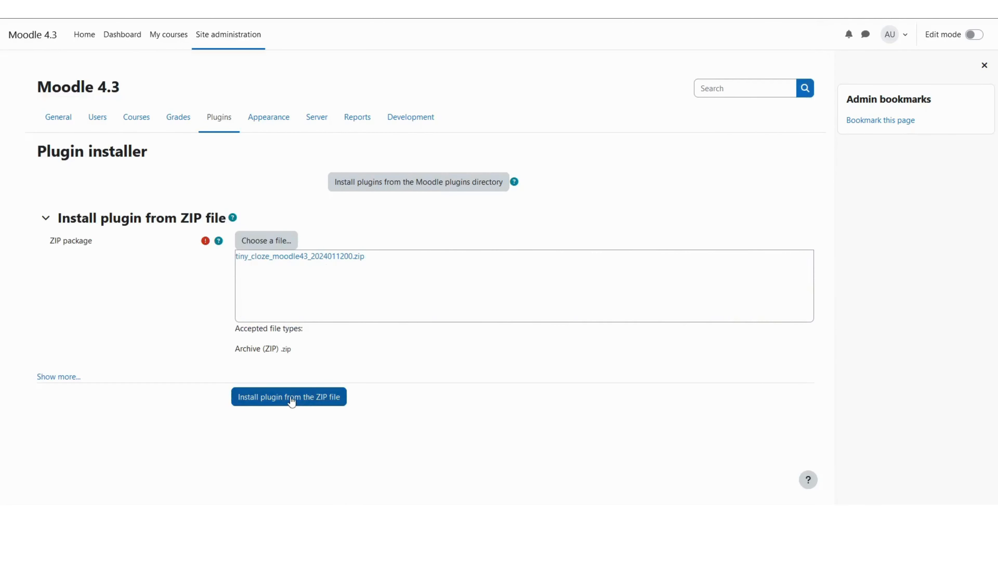
left_click(290, 398)
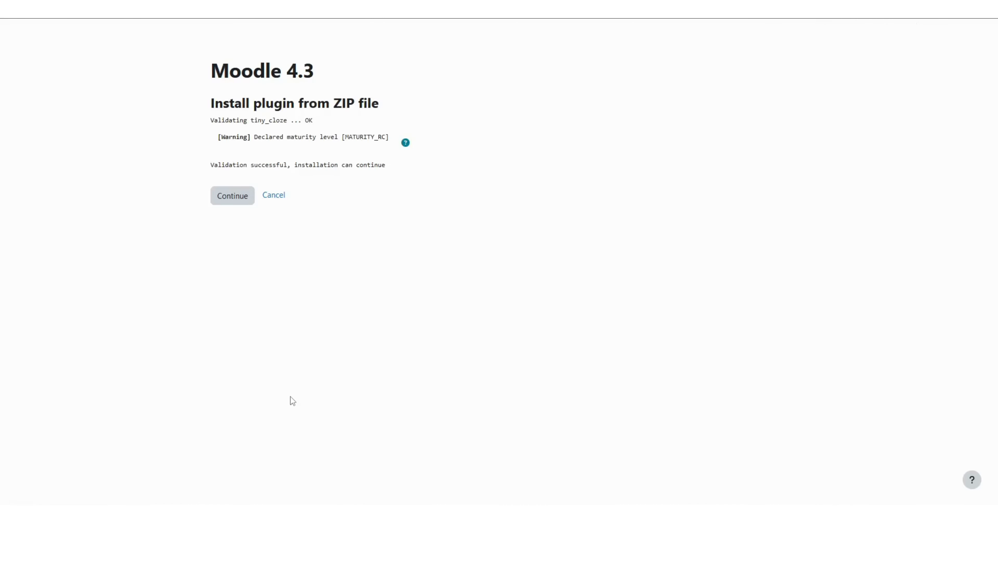
Continue through the plugin validation and server checks and upgrade the Moodle database to complete the plugin installation
left_click(221, 205)
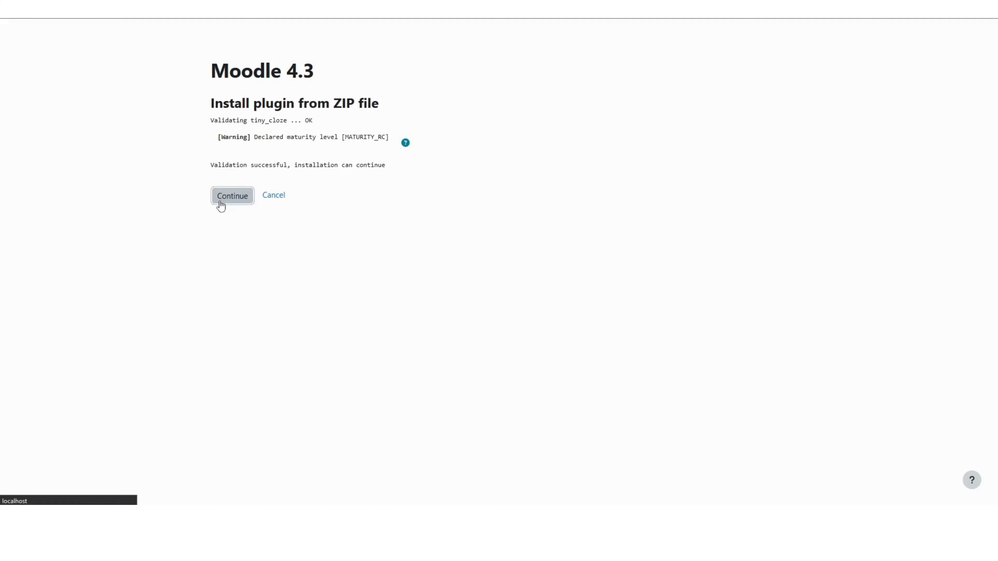
scroll(499, 275, "down", 10)
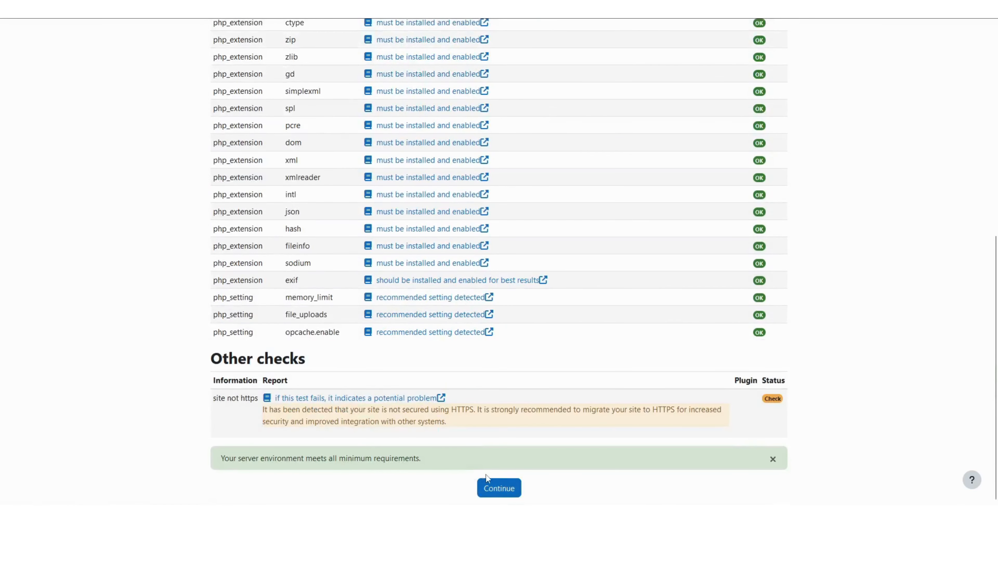
left_click(486, 491)
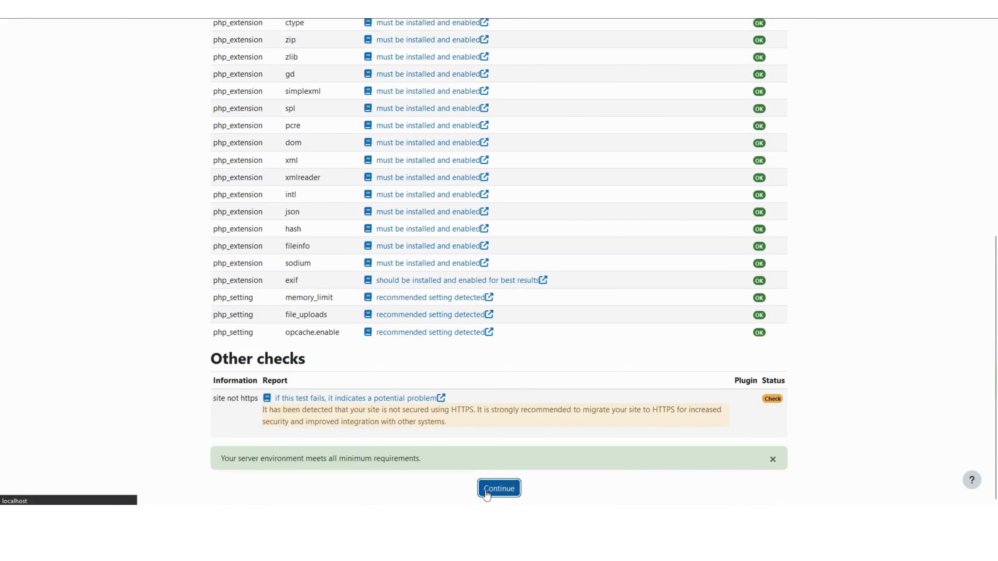
left_click(484, 379)
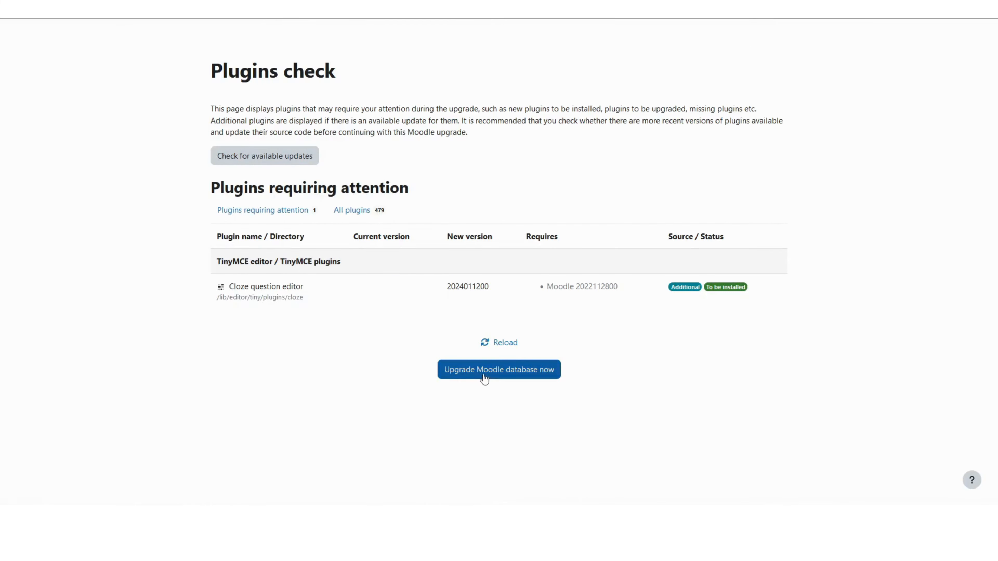
left_click(492, 176)
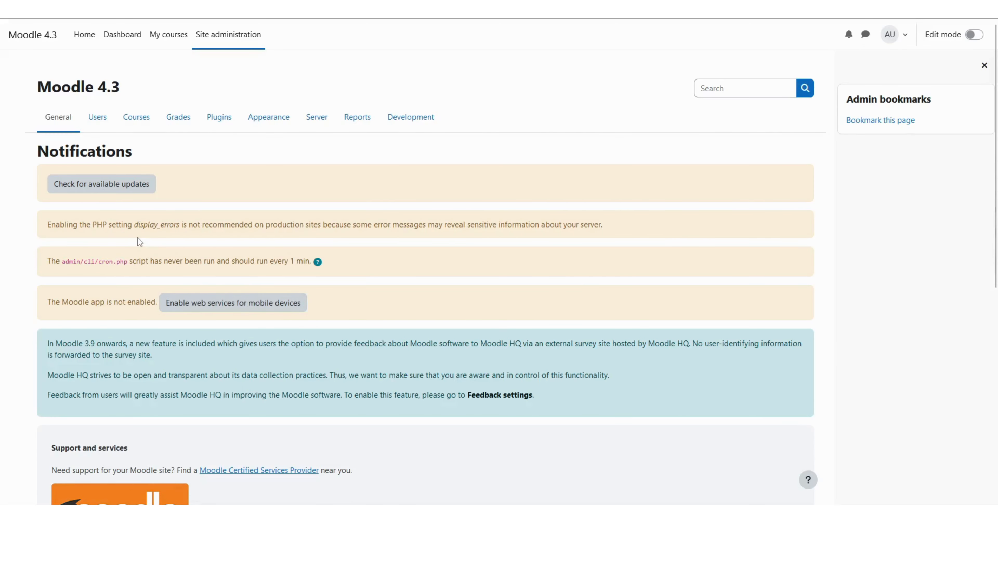
Open the question bank of the Moodle Demo Course
left_click(166, 39)
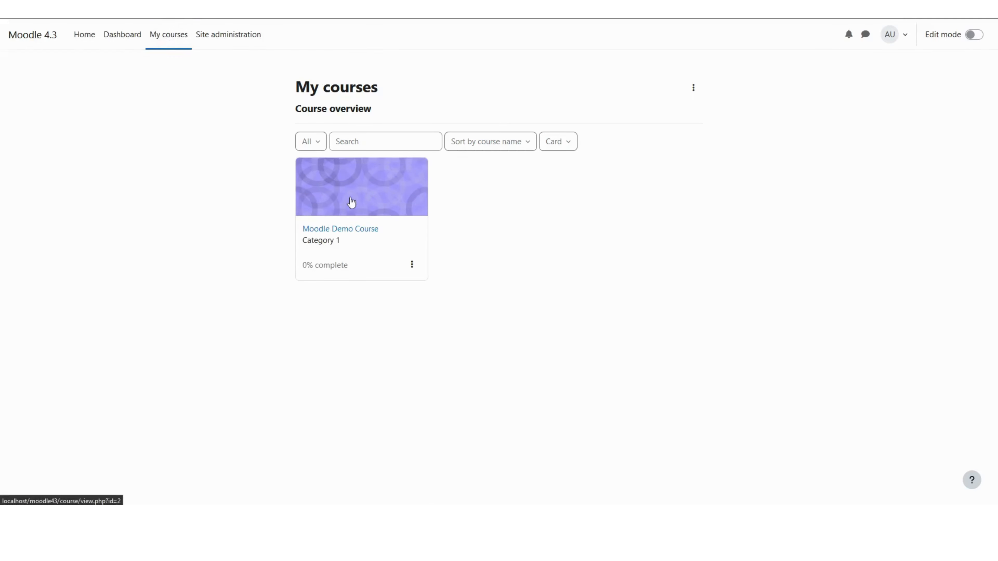
left_click(352, 203)
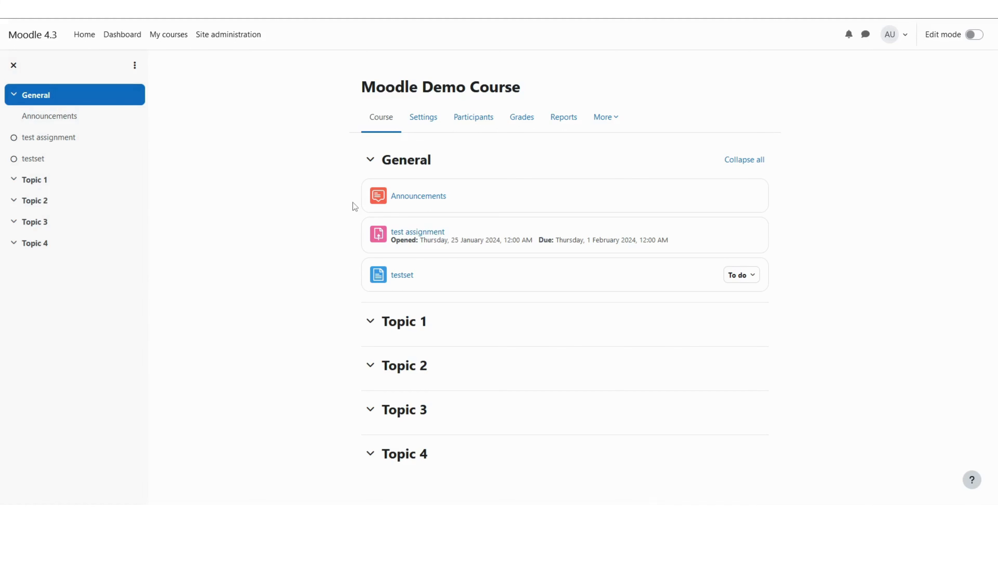
left_click(600, 130)
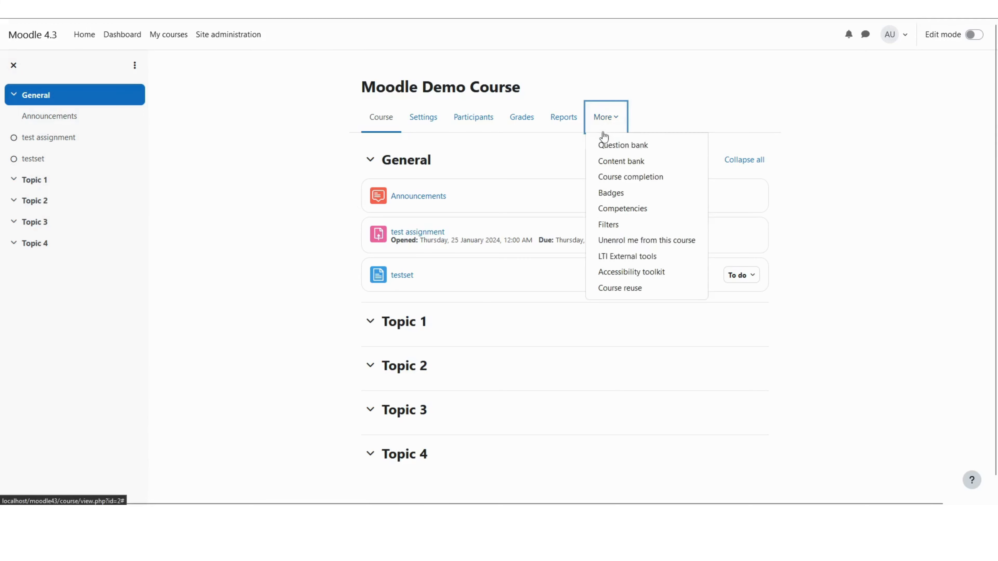
left_click(607, 146)
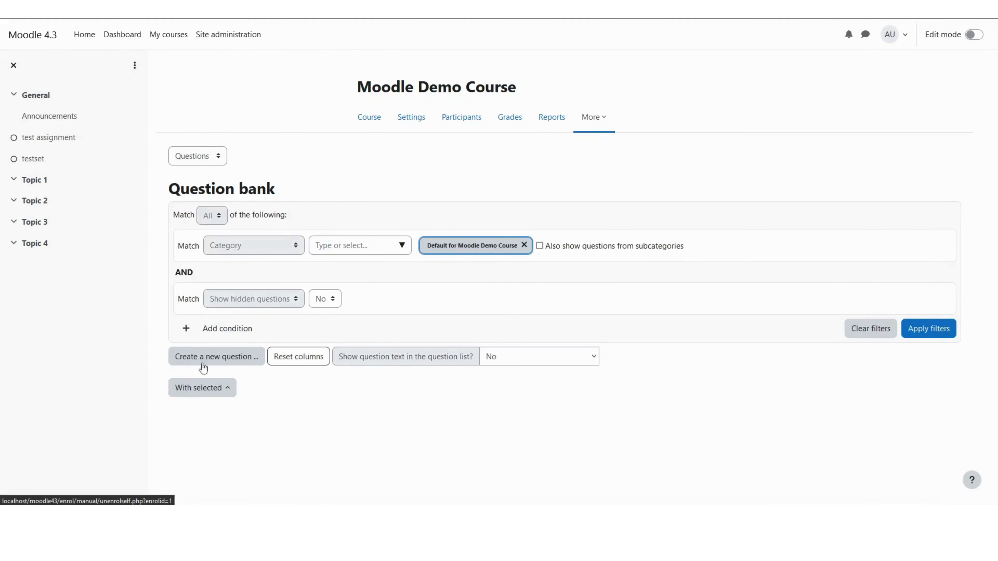
Create a new Embedded answers (Cloze) question and enter "first question demo" as its question name
left_click(207, 360)
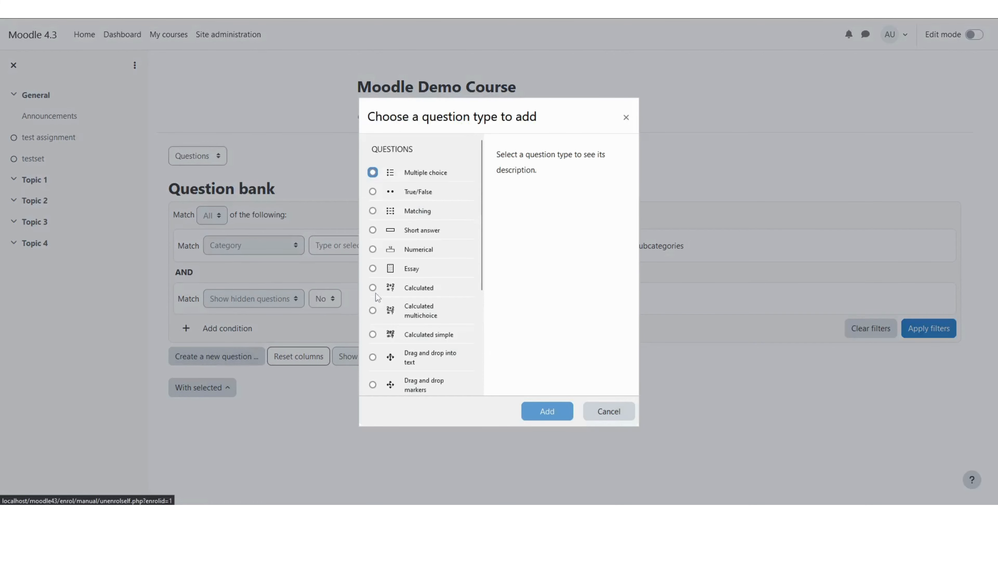
scroll(450, 291, "down", 2)
scroll(450, 291, "down", 2)
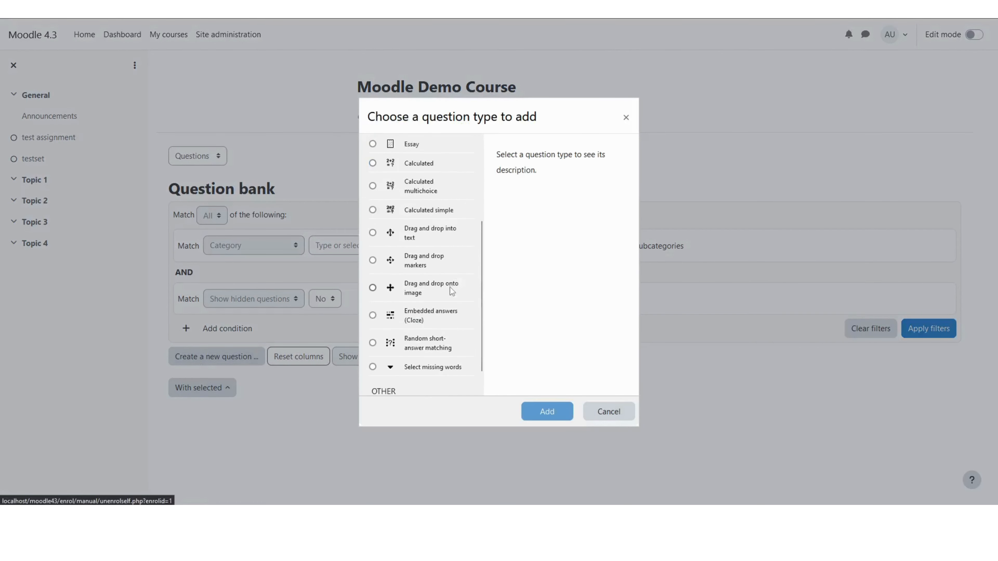
left_click(421, 314)
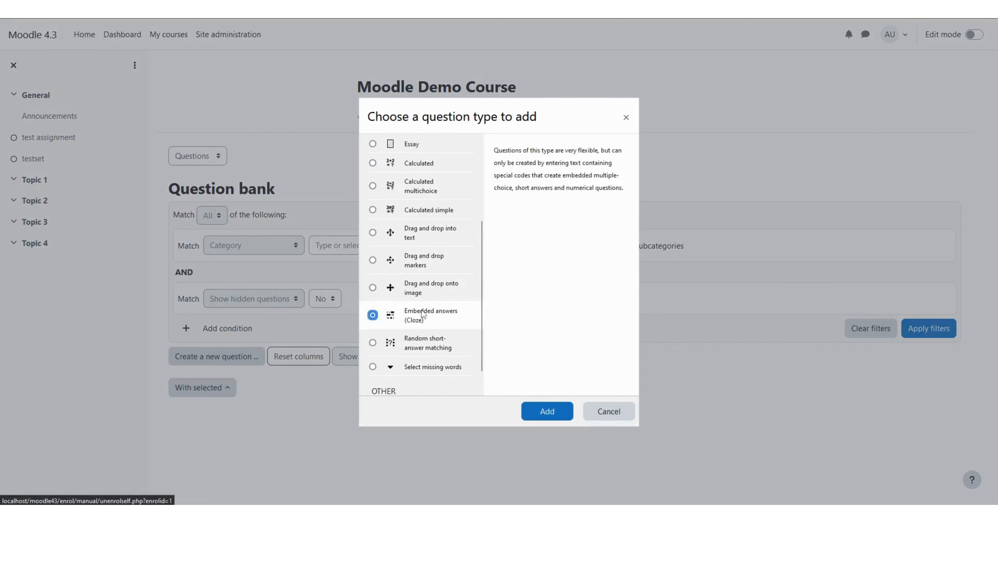
left_click(543, 413)
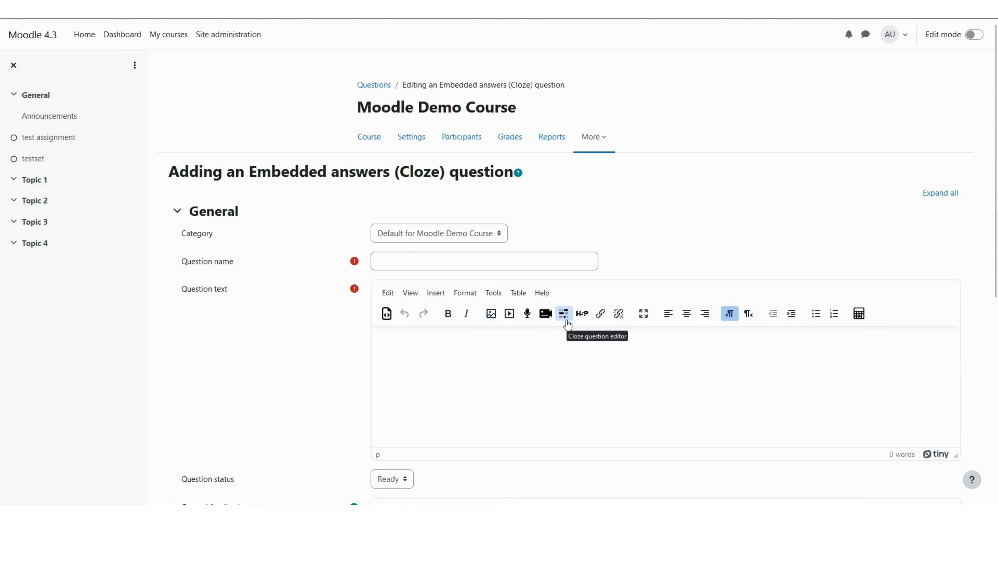
left_click(390, 259)
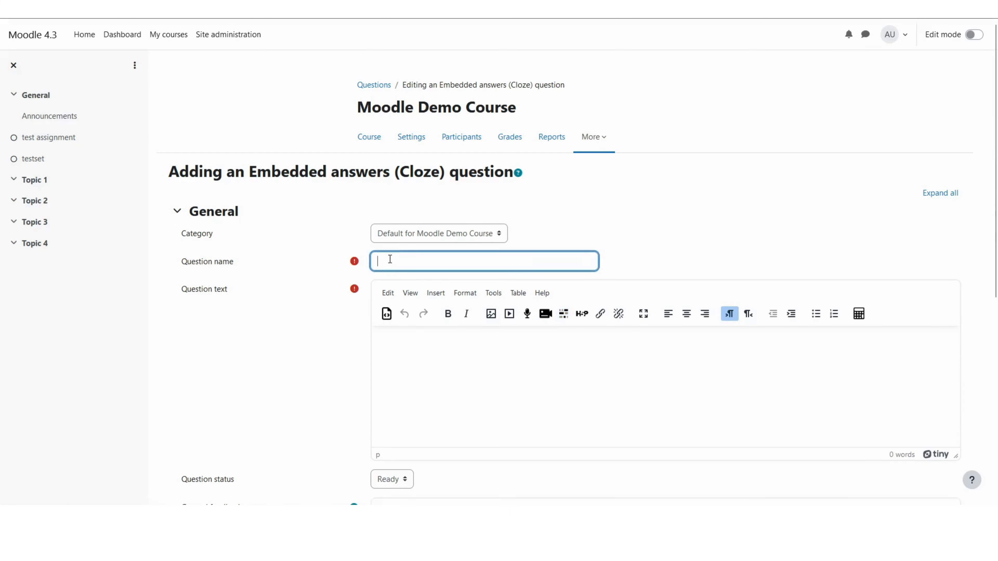
type("first question demo")
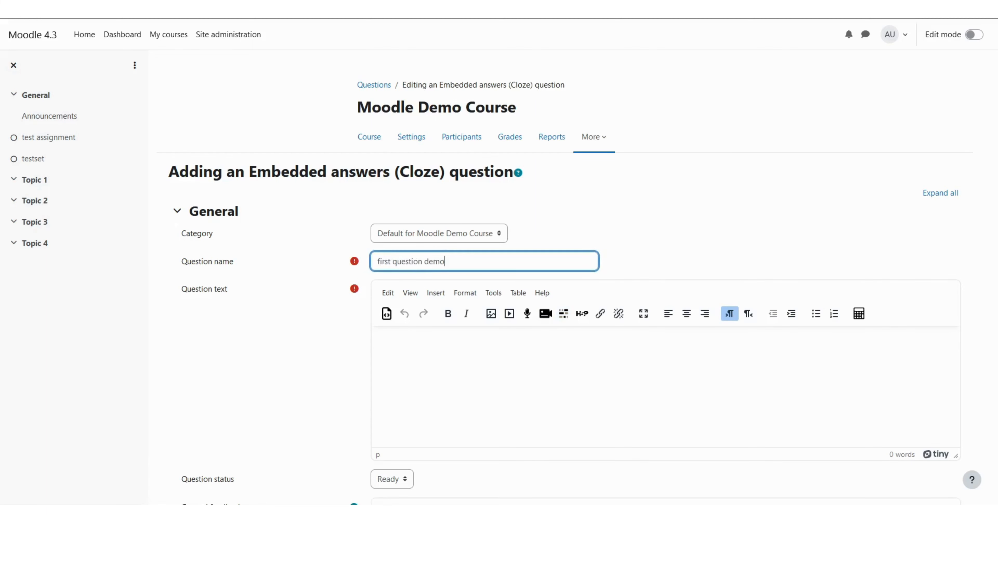
Start the Cloze question editor for the question text, compare MULTICHOICE with MULTIRESPONSE, and select MULTIRESPONSE as the question type
left_click(563, 316)
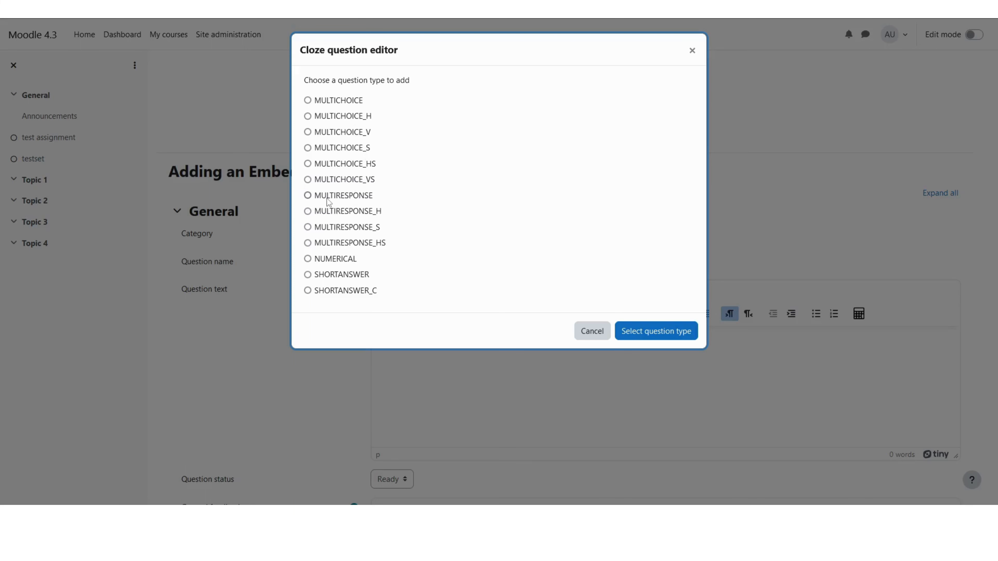
left_click(344, 199)
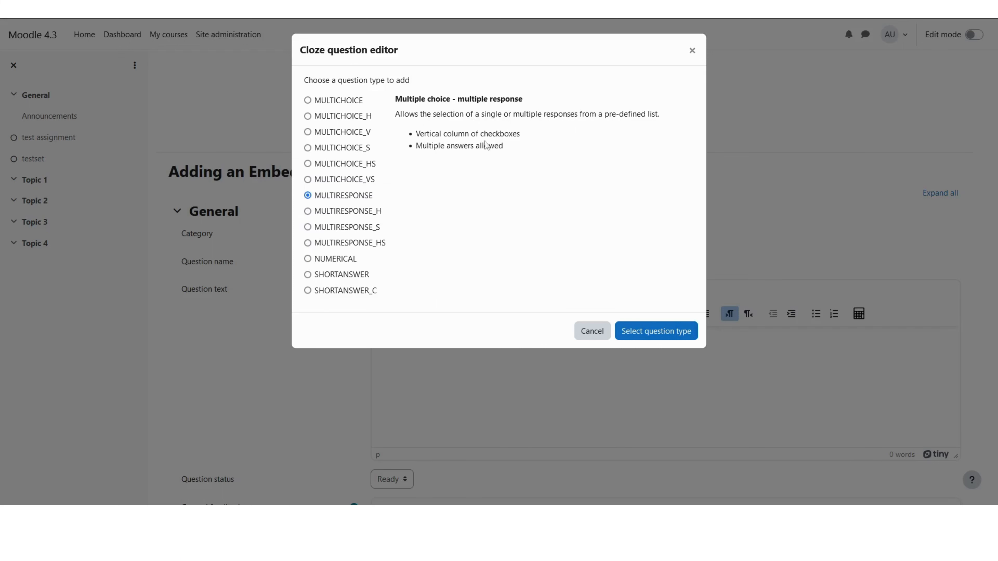
left_click(349, 103)
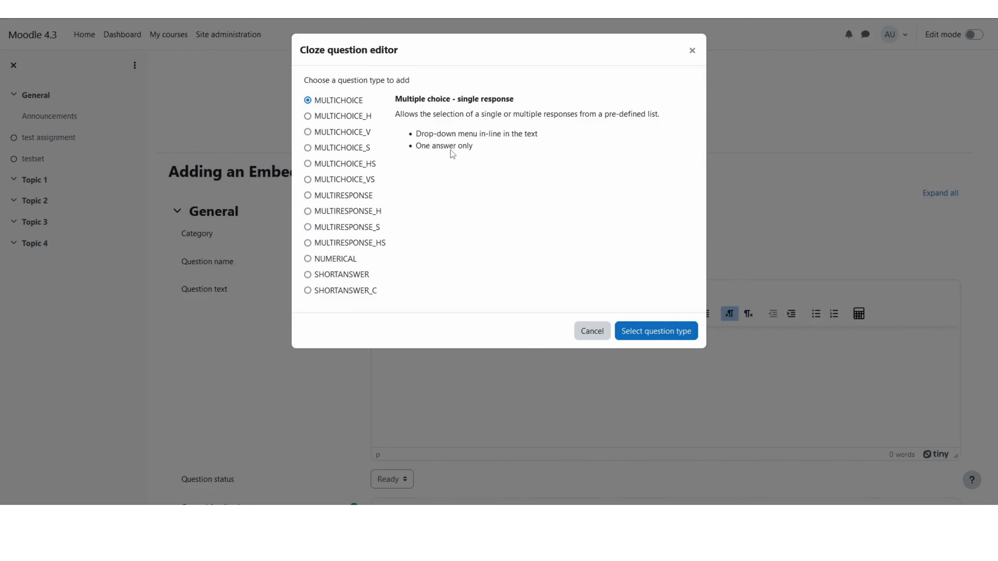
left_click(341, 196)
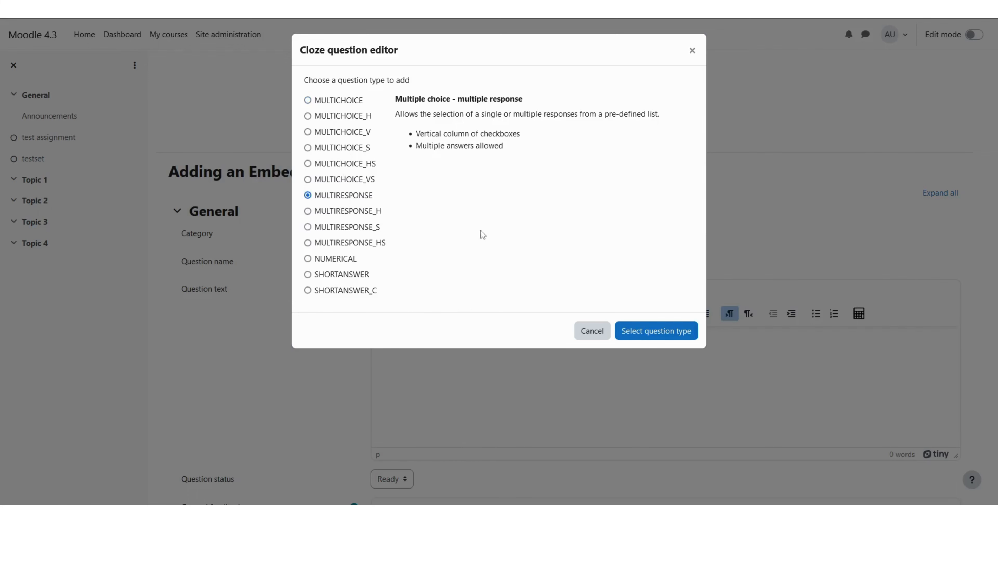
left_click(668, 332)
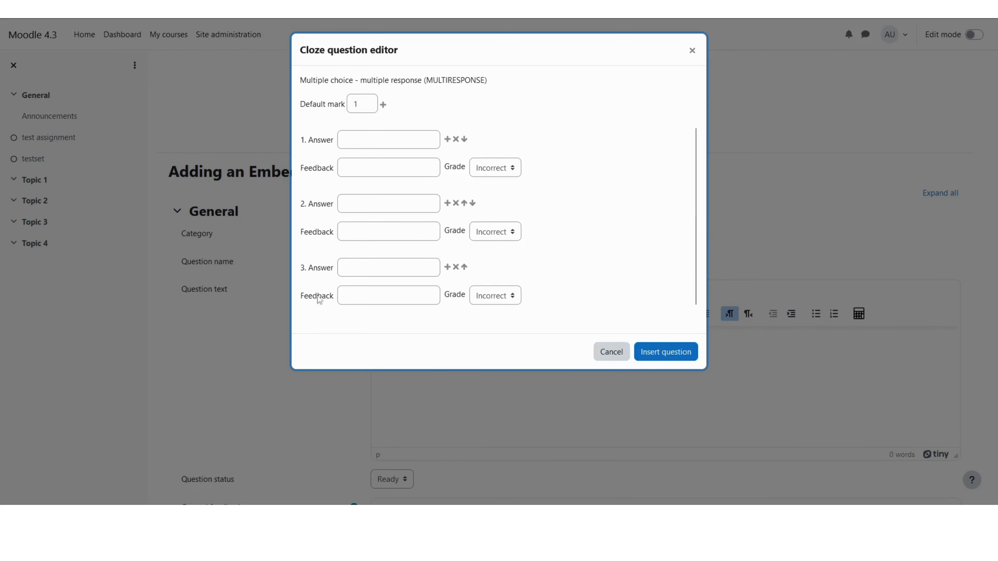
Fill in the first answer as "option a" with the feedback "correct" and a grade of 100%
left_click(351, 135)
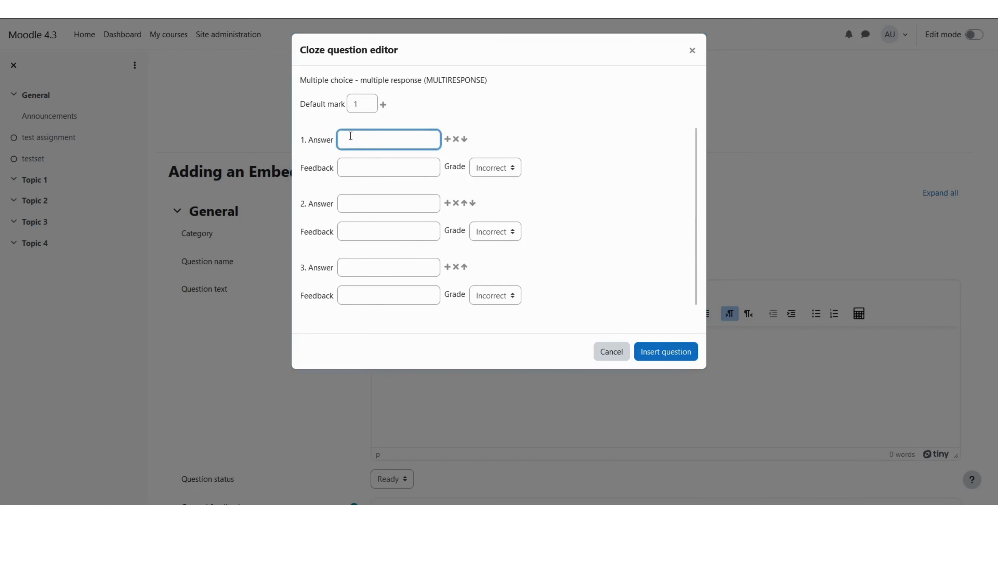
type("option a")
left_click(355, 169)
type("correct")
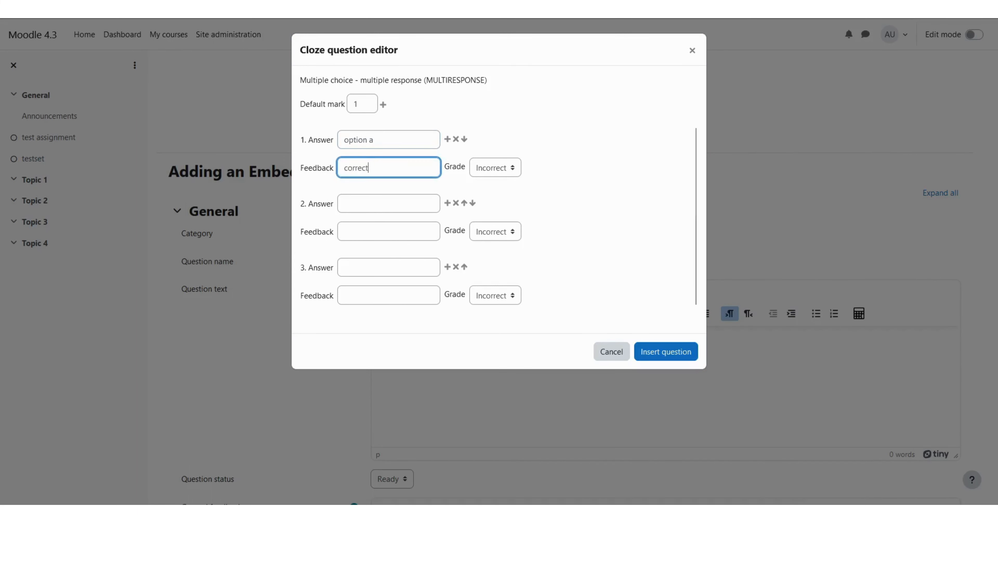
left_click(498, 173)
left_click(482, 204)
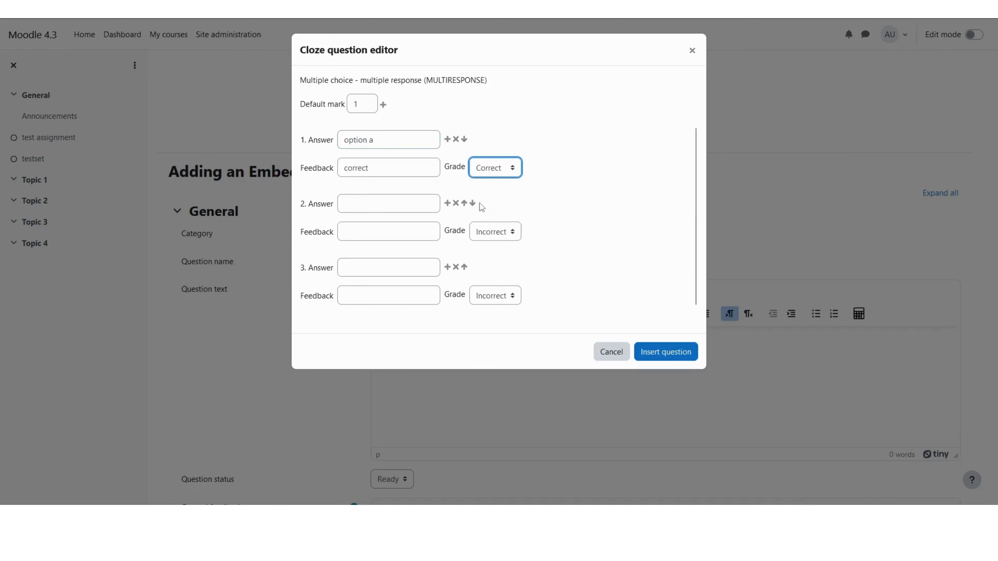
left_click(489, 175)
left_click(487, 212)
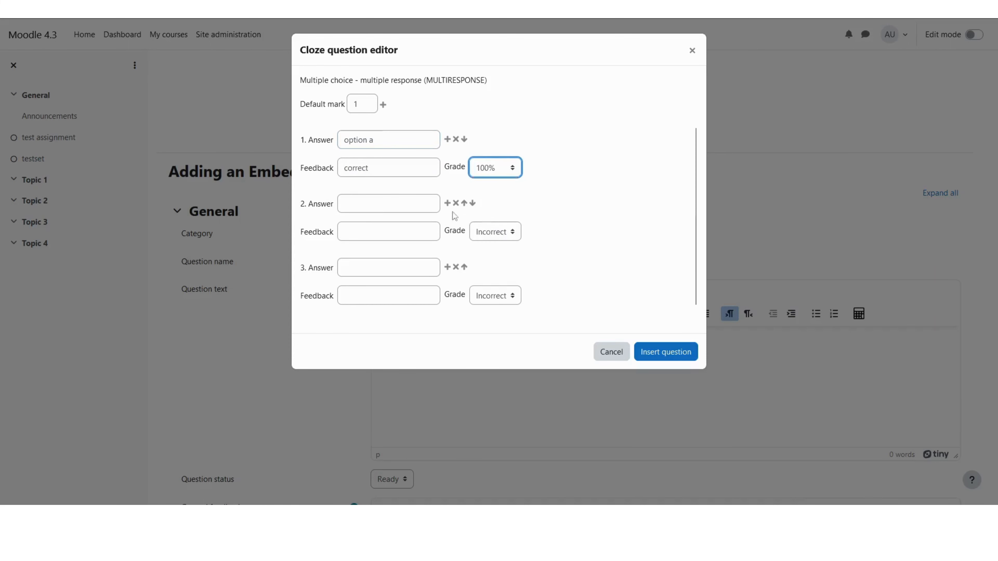
Fill in the second answer as "option b" with the feedback "incorrect" and a grade of 0%
left_click(374, 208)
type("option ")
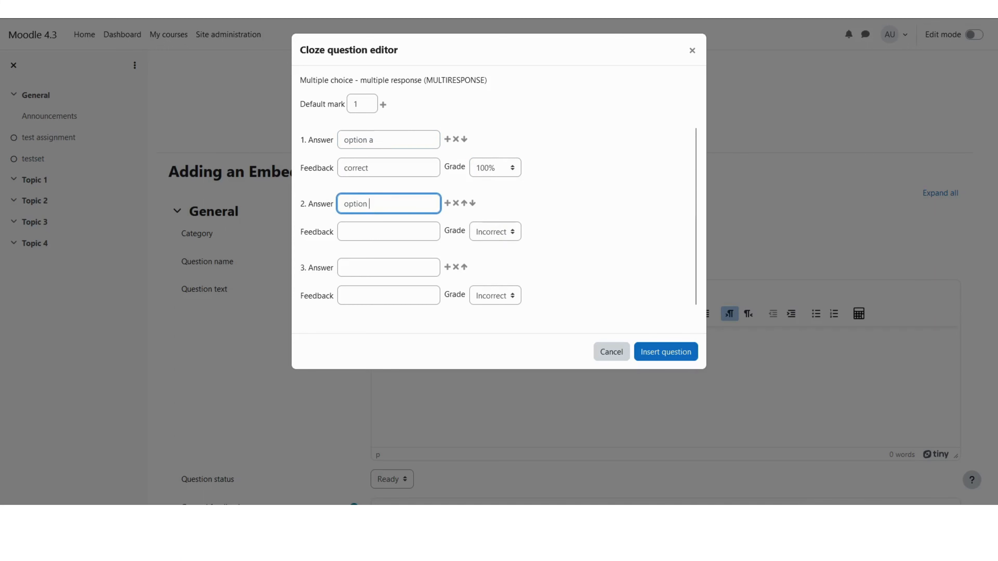
type("b")
left_click(371, 226)
type("incorrect")
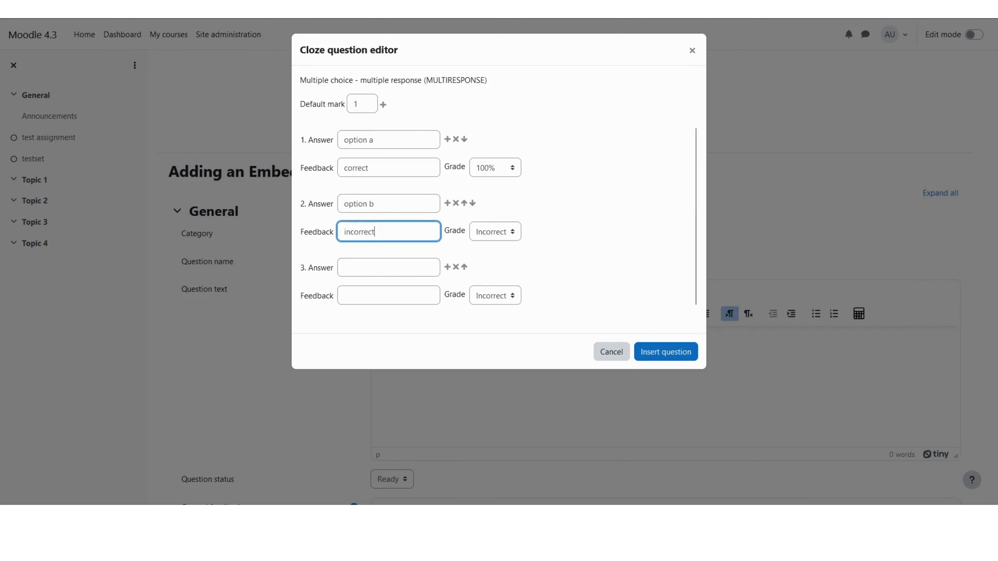
left_click(498, 236)
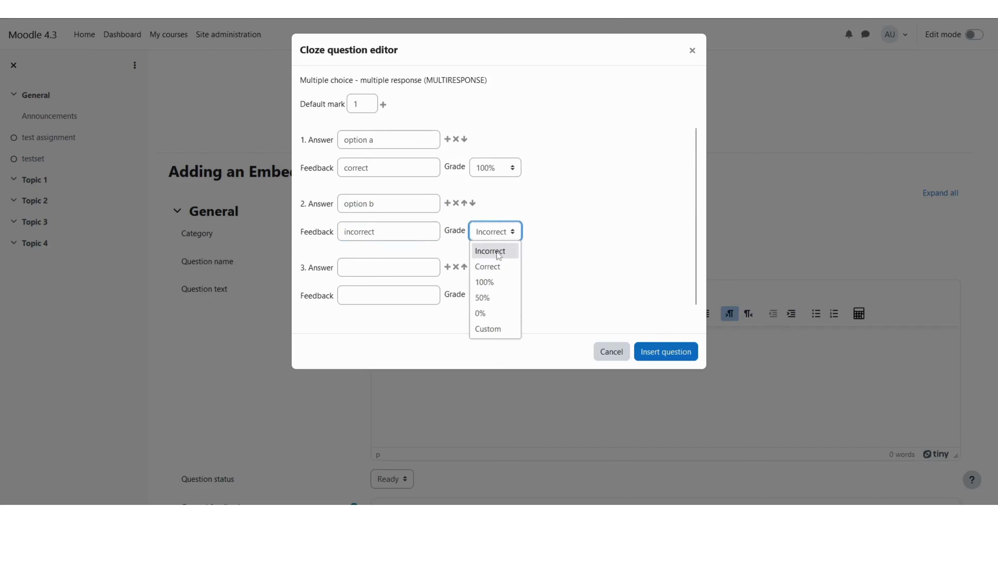
left_click(480, 313)
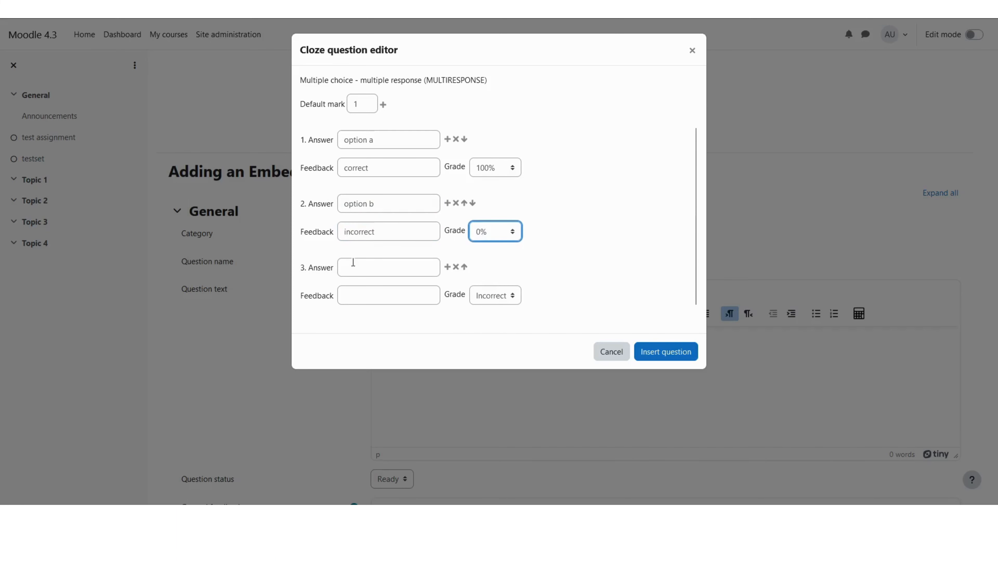
Remove the empty third answer and insert the MULTIRESPONSE question into the question text
scroll(353, 262, "down", 1)
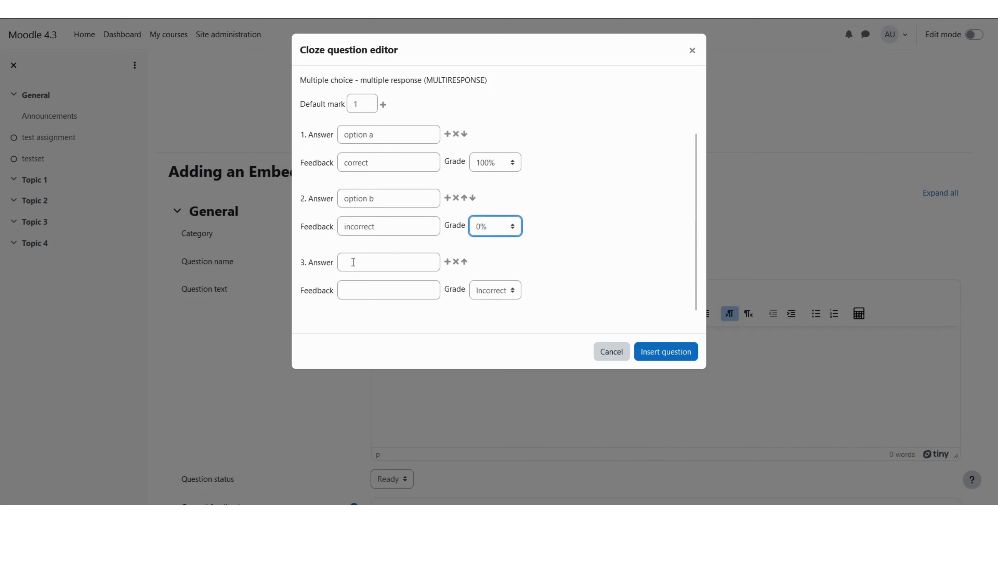
left_click(684, 354)
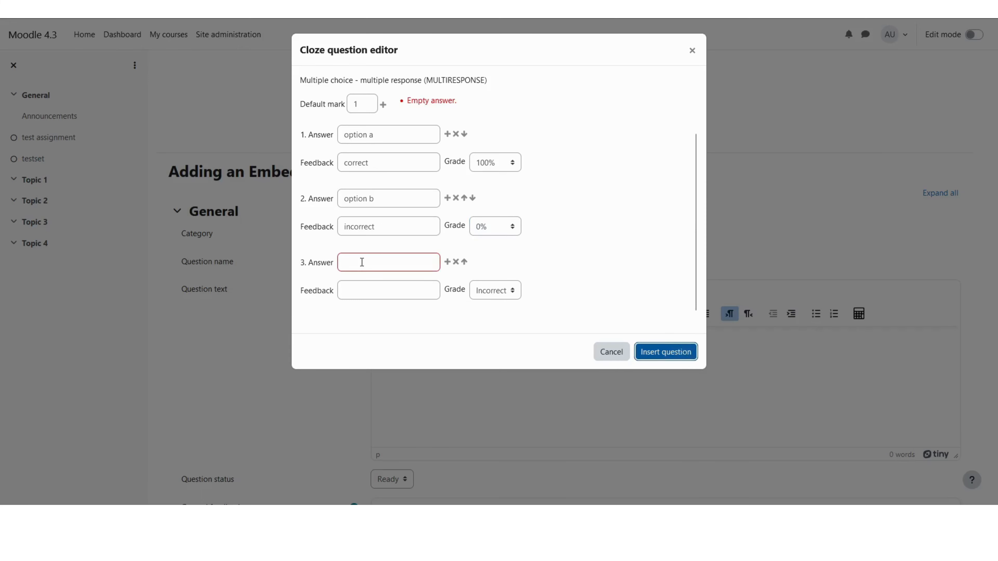
left_click(455, 262)
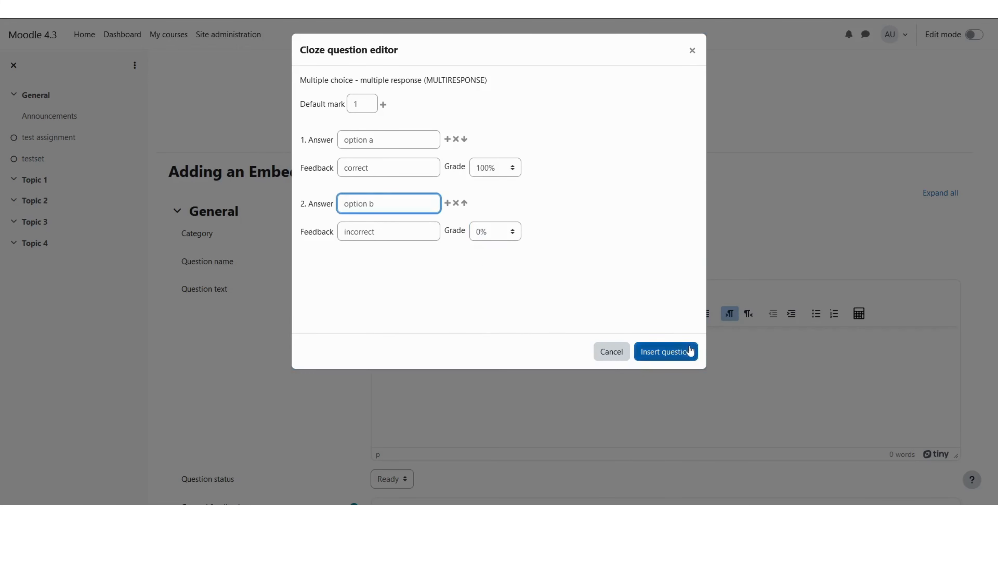
left_click(664, 351)
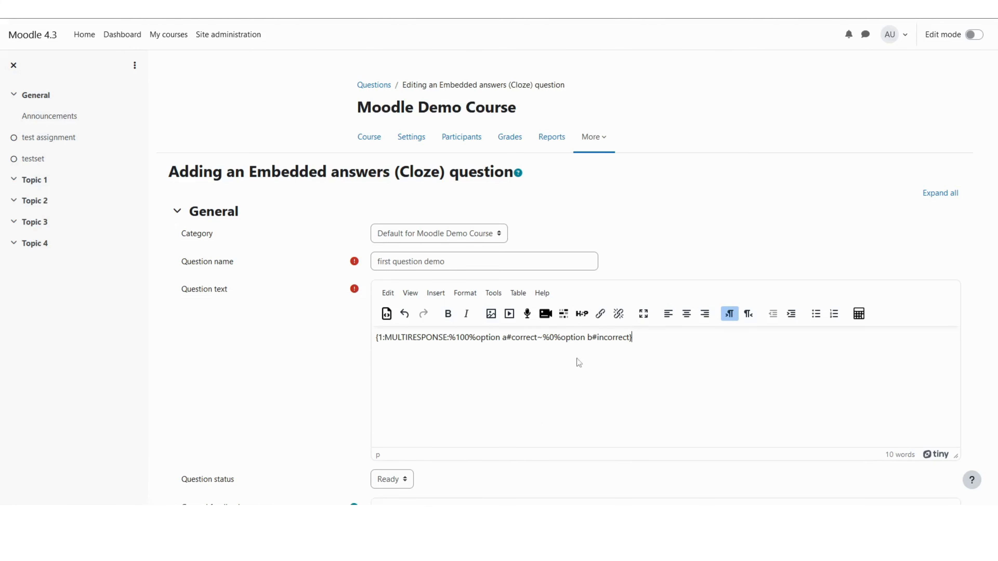
left_click(381, 338)
left_click_drag(380, 338, 402, 343)
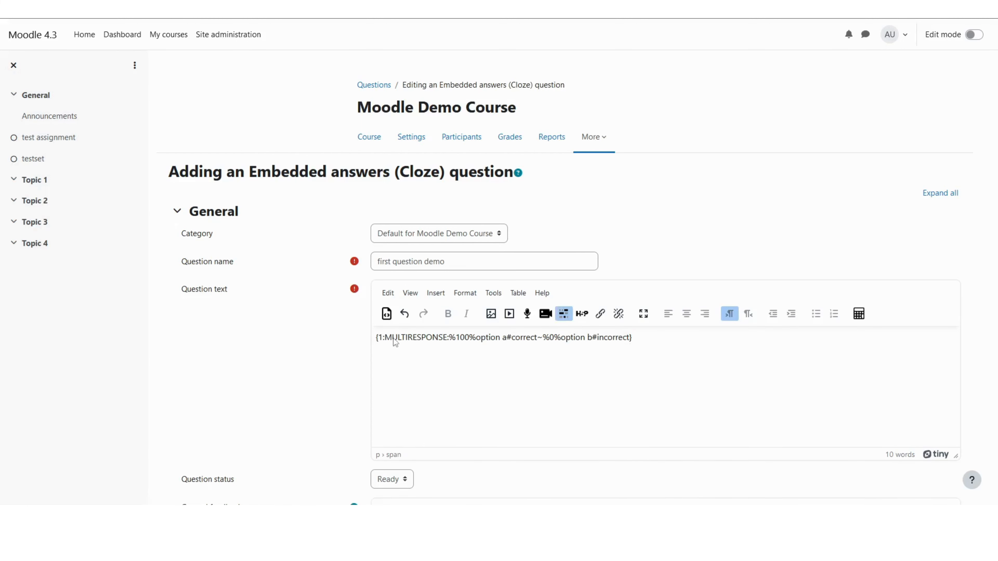